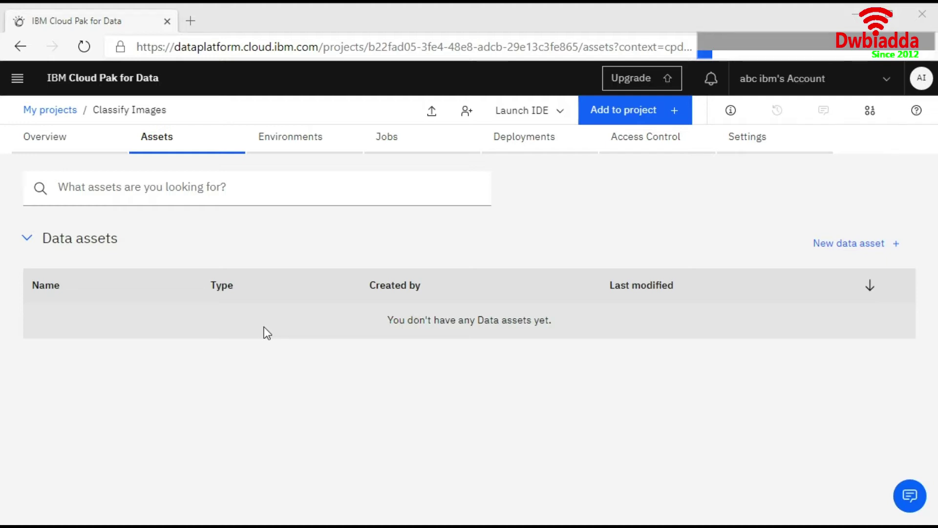
Step: Add a Visual Recognition model to the project and open the prebuilt General model
{"action": "left_click", "coordinate": [648, 120]}
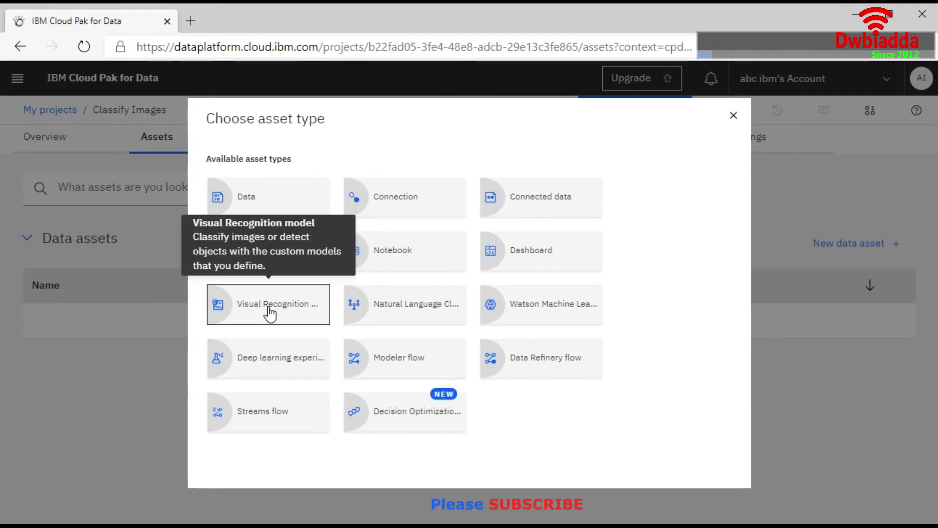
{"action": "left_click", "coordinate": [268, 309]}
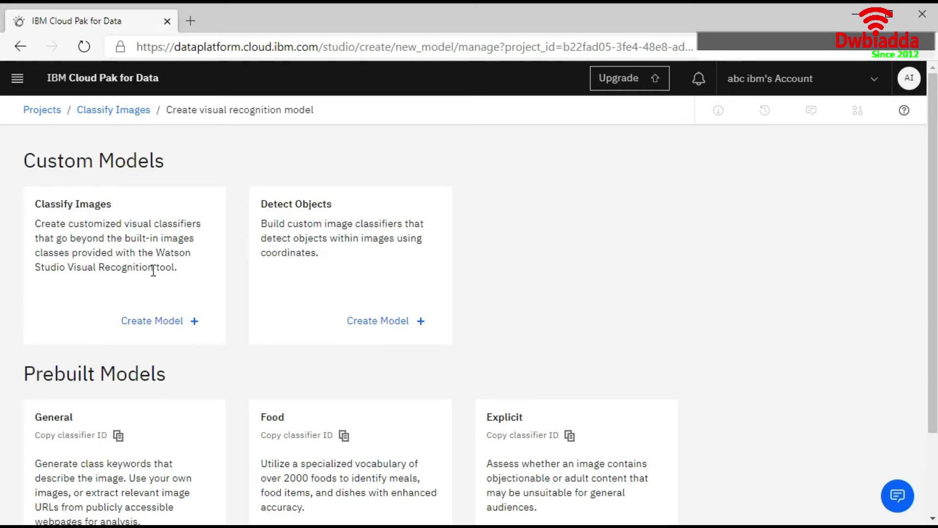
{"action": "scroll", "coordinate": [147, 409], "scroll_direction": "down", "scroll_amount": 2}
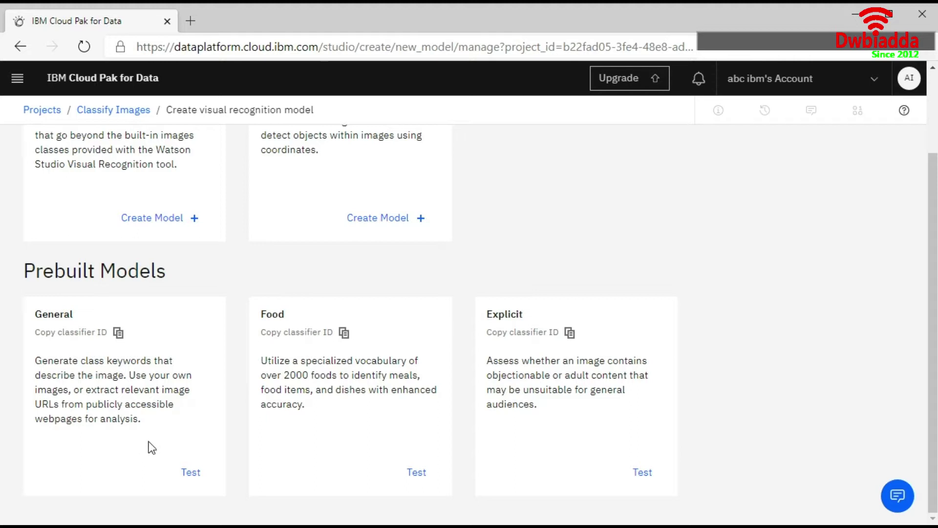
{"action": "left_click", "coordinate": [191, 474]}
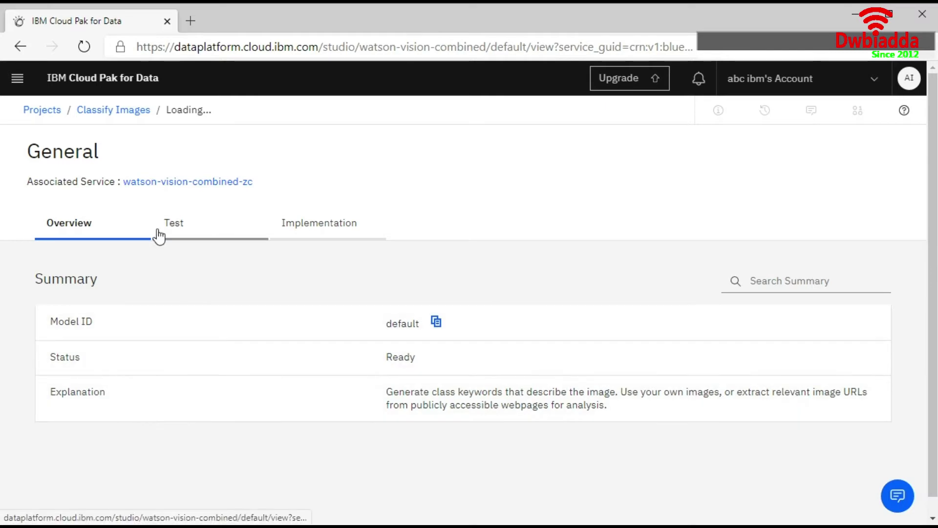
Step: Open the General model's Test tab, check the Implementation code snippets, and return to Test
{"action": "left_click", "coordinate": [174, 229]}
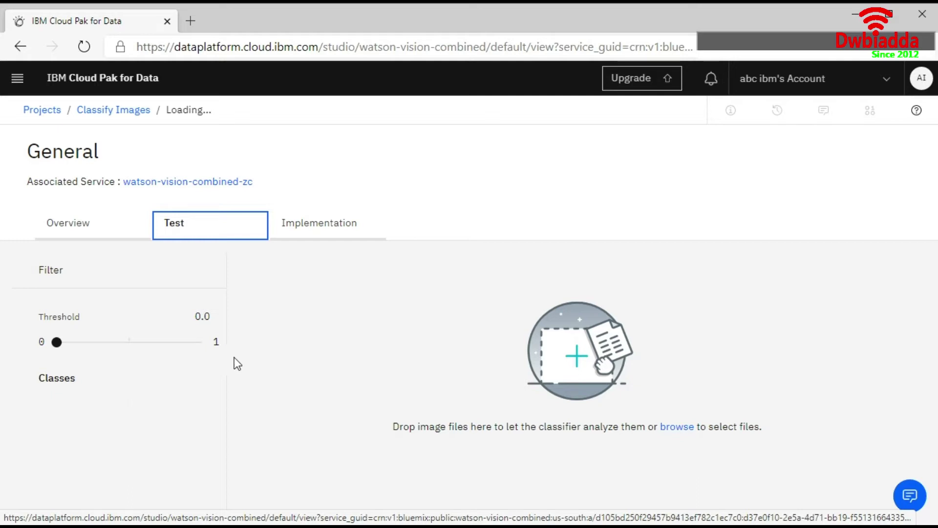
{"action": "left_click", "coordinate": [310, 228]}
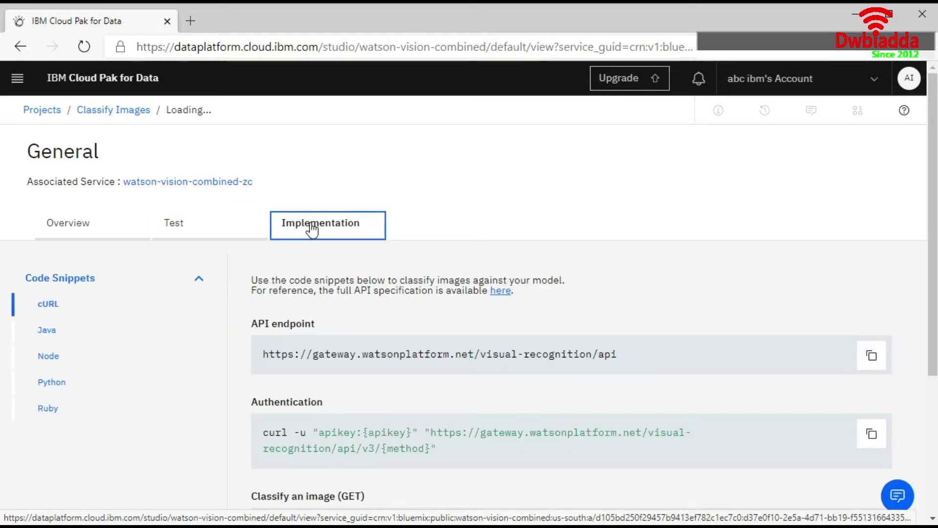
{"action": "left_click", "coordinate": [167, 235]}
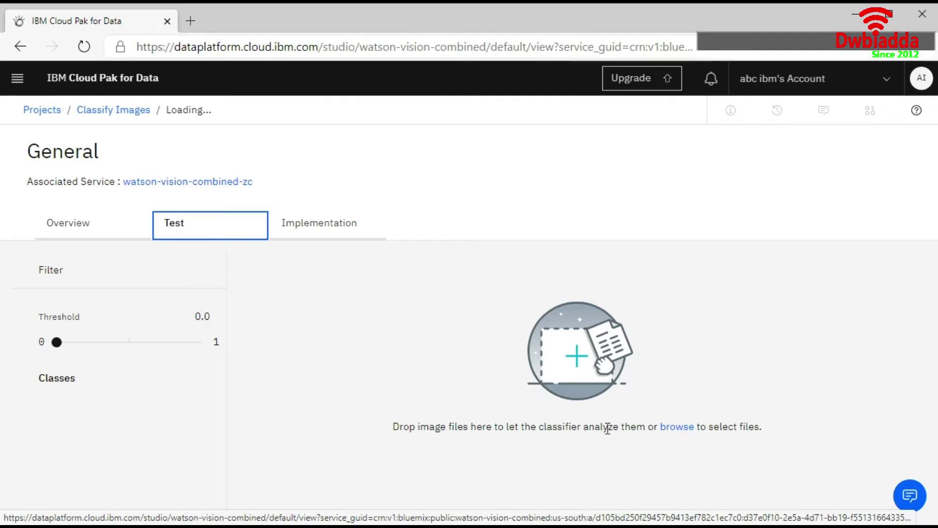
Step: Upload all images in Desktop > images, from 2.jpg onward, to the General model
{"action": "left_click", "coordinate": [676, 426]}
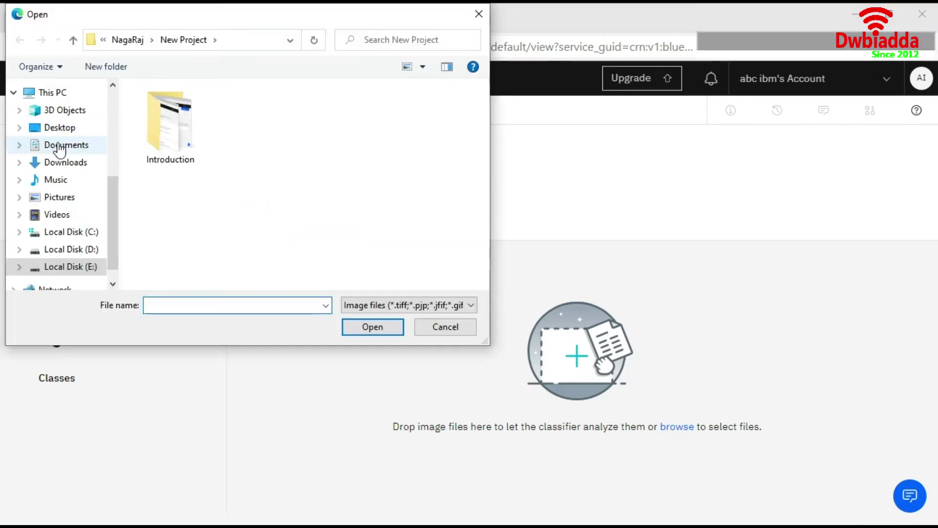
{"action": "left_click", "coordinate": [60, 131]}
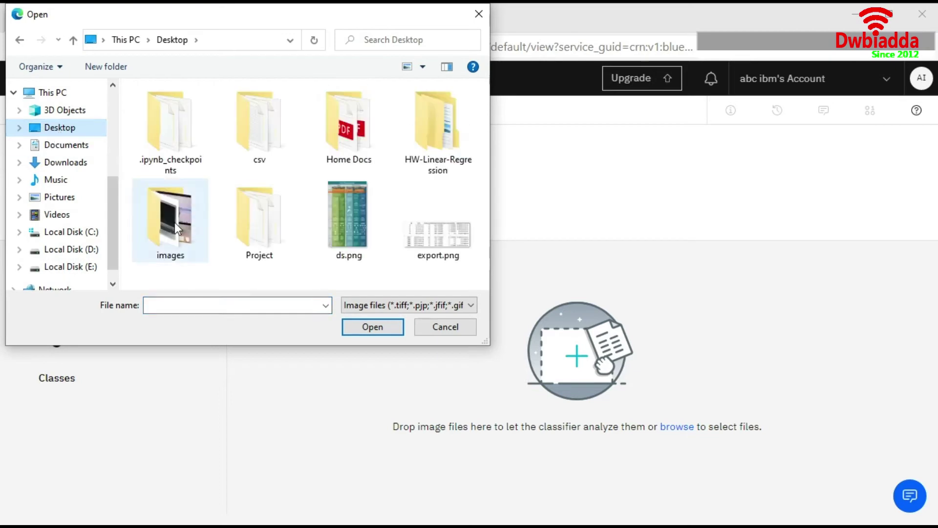
{"action": "double_click", "coordinate": [175, 222]}
{"action": "left_click", "coordinate": [174, 136]}
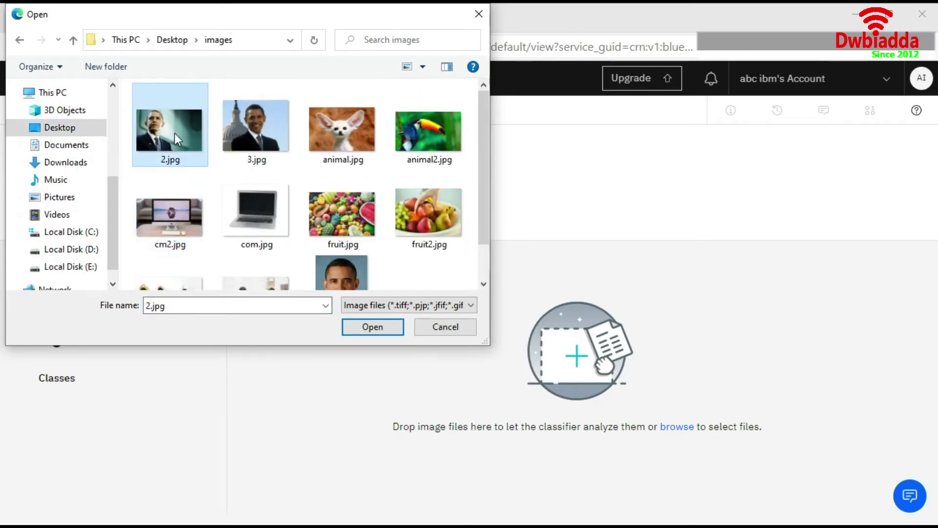
{"action": "key", "text": "shift+End"}
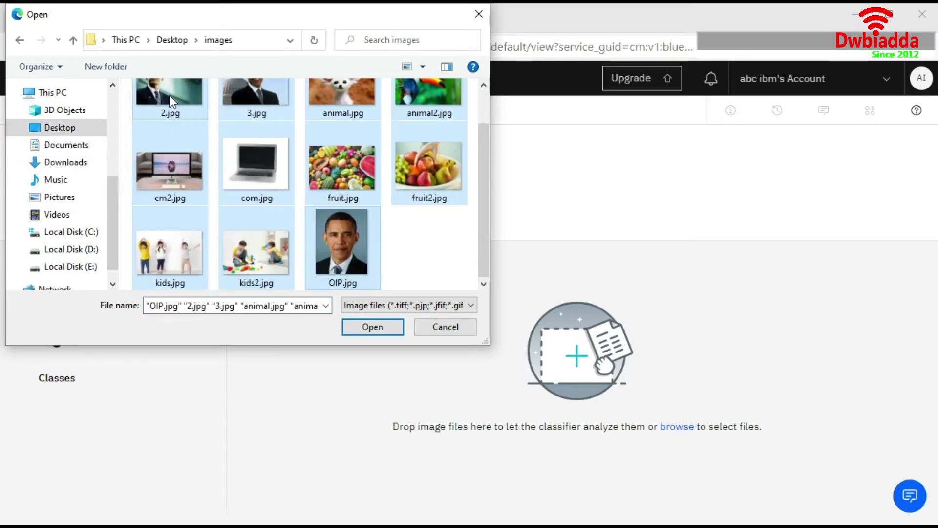
{"action": "left_click", "coordinate": [374, 330]}
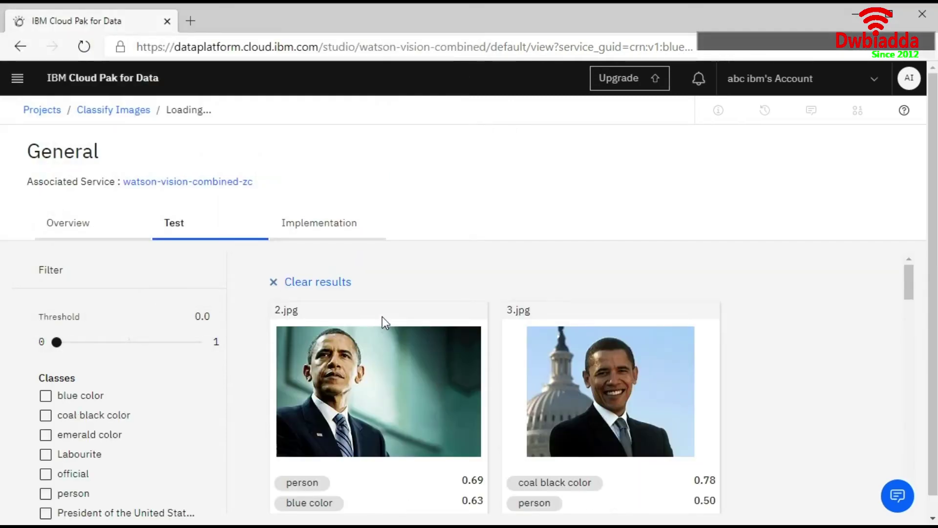
{"action": "scroll", "coordinate": [383, 317], "scroll_direction": "down", "scroll_amount": 3}
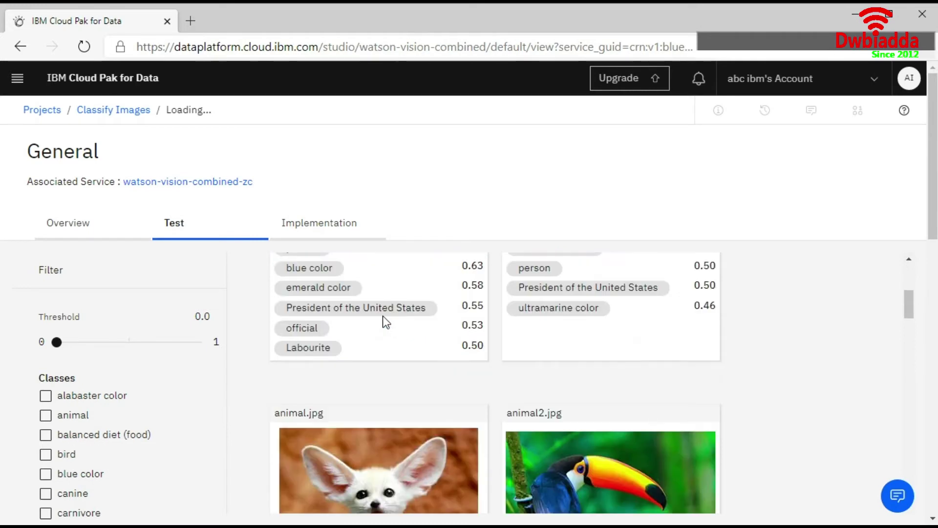
{"action": "scroll", "coordinate": [383, 321], "scroll_direction": "down", "scroll_amount": 1}
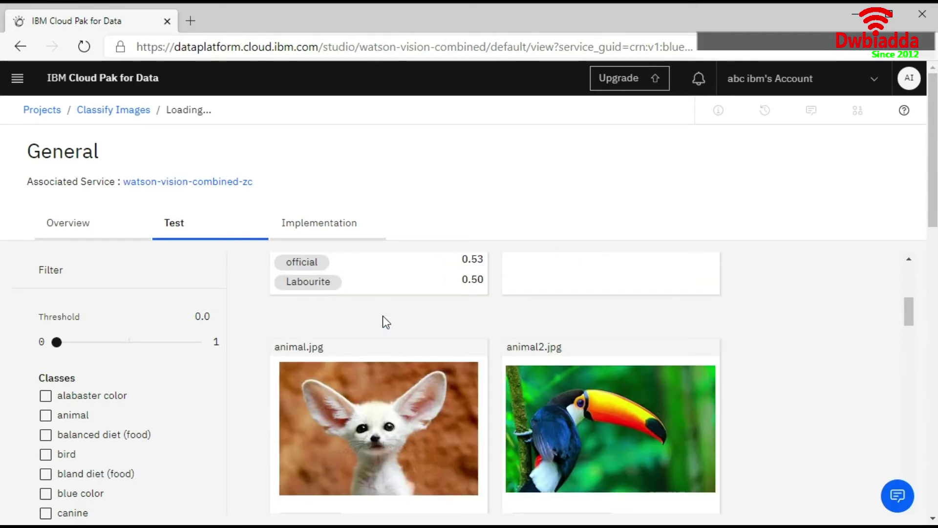
{"action": "scroll", "coordinate": [452, 421], "scroll_direction": "down", "scroll_amount": 1}
{"action": "scroll", "coordinate": [452, 410], "scroll_direction": "down", "scroll_amount": 5}
{"action": "scroll", "coordinate": [452, 414], "scroll_direction": "down", "scroll_amount": 2}
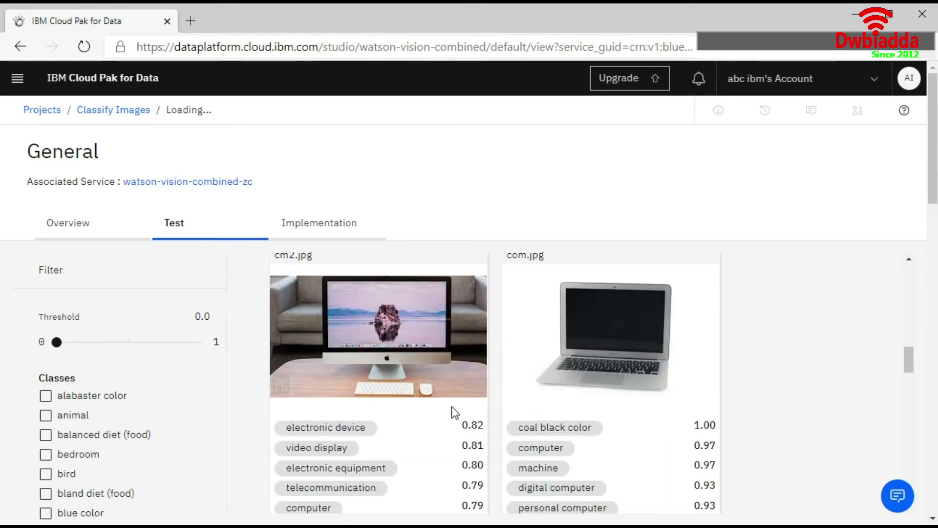
{"action": "scroll", "coordinate": [452, 413], "scroll_direction": "down", "scroll_amount": 3}
{"action": "scroll", "coordinate": [452, 412], "scroll_direction": "down", "scroll_amount": 3}
{"action": "scroll", "coordinate": [452, 411], "scroll_direction": "down", "scroll_amount": 2}
{"action": "scroll", "coordinate": [452, 413], "scroll_direction": "down", "scroll_amount": 3}
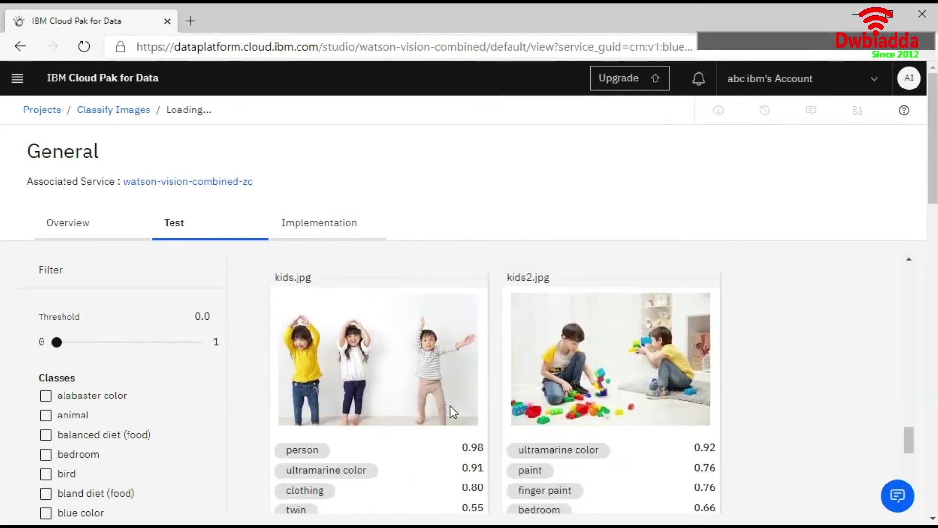
{"action": "scroll", "coordinate": [452, 413], "scroll_direction": "down", "scroll_amount": 3}
{"action": "scroll", "coordinate": [453, 413], "scroll_direction": "down", "scroll_amount": 1}
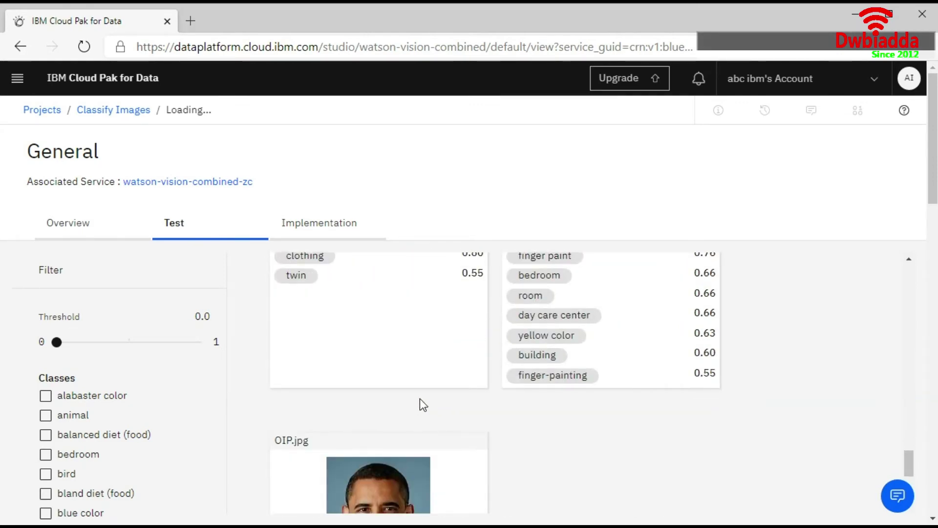
{"action": "scroll", "coordinate": [419, 399], "scroll_direction": "down", "scroll_amount": 3}
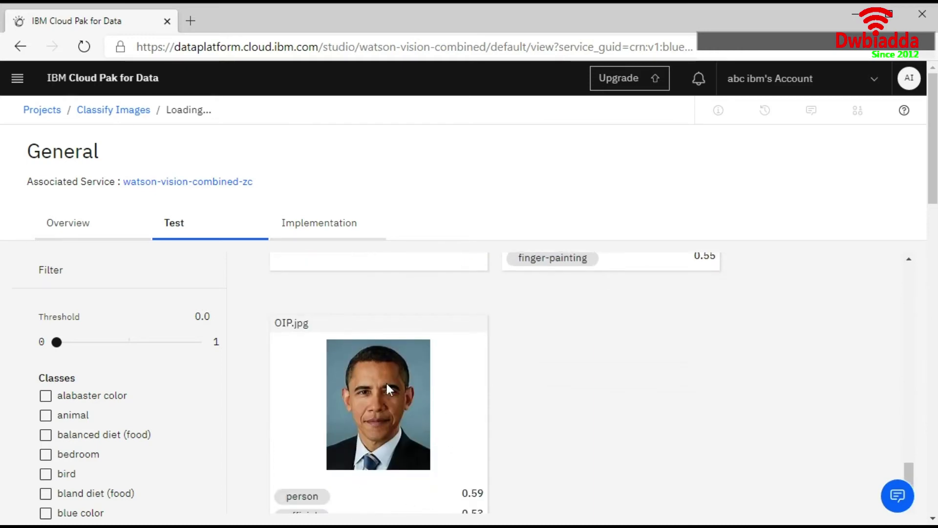
{"action": "scroll", "coordinate": [398, 418], "scroll_direction": "up", "scroll_amount": 1}
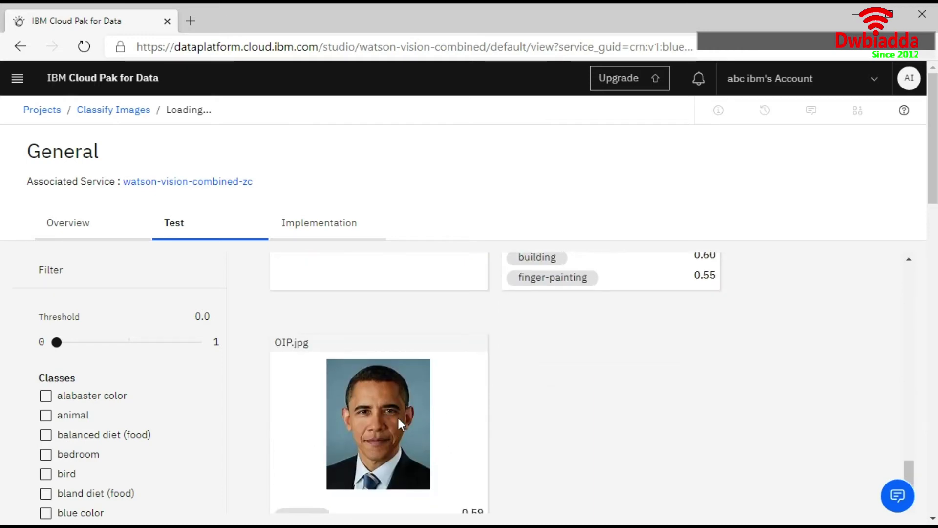
{"action": "scroll", "coordinate": [397, 418], "scroll_direction": "up", "scroll_amount": 3}
{"action": "scroll", "coordinate": [381, 432], "scroll_direction": "up", "scroll_amount": 2}
{"action": "scroll", "coordinate": [374, 450], "scroll_direction": "up", "scroll_amount": 5}
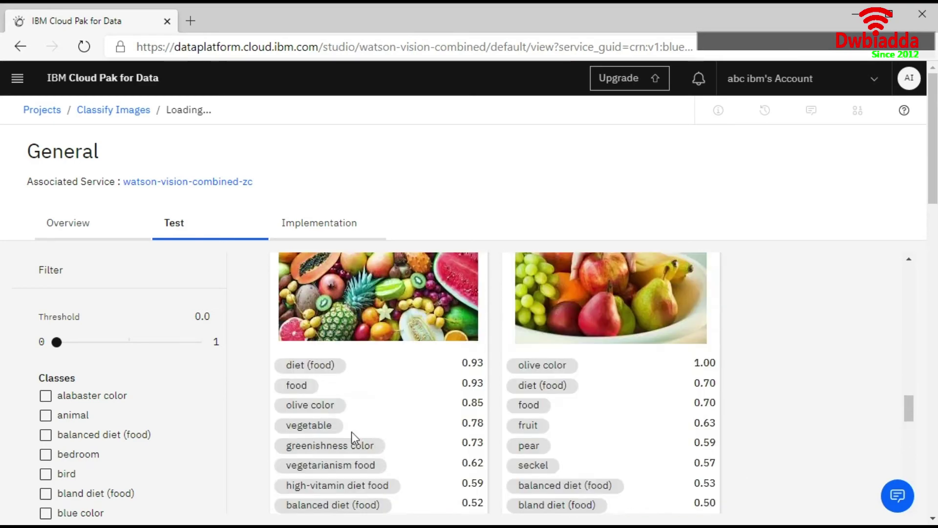
{"action": "scroll", "coordinate": [352, 436], "scroll_direction": "up", "scroll_amount": 5}
{"action": "scroll", "coordinate": [333, 403], "scroll_direction": "up", "scroll_amount": 3}
{"action": "scroll", "coordinate": [334, 403], "scroll_direction": "up", "scroll_amount": 5}
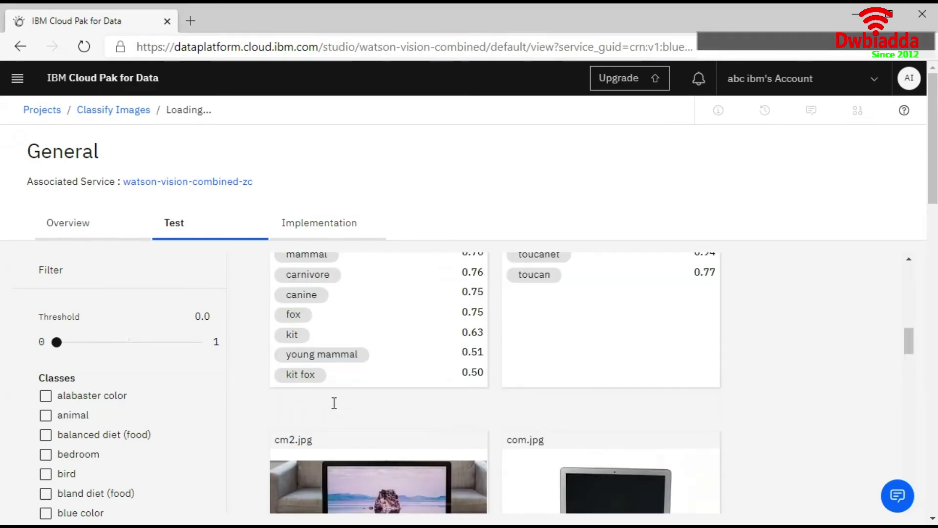
{"action": "scroll", "coordinate": [334, 403], "scroll_direction": "up", "scroll_amount": 3}
{"action": "scroll", "coordinate": [335, 403], "scroll_direction": "up", "scroll_amount": 5}
{"action": "scroll", "coordinate": [336, 405], "scroll_direction": "up", "scroll_amount": 3}
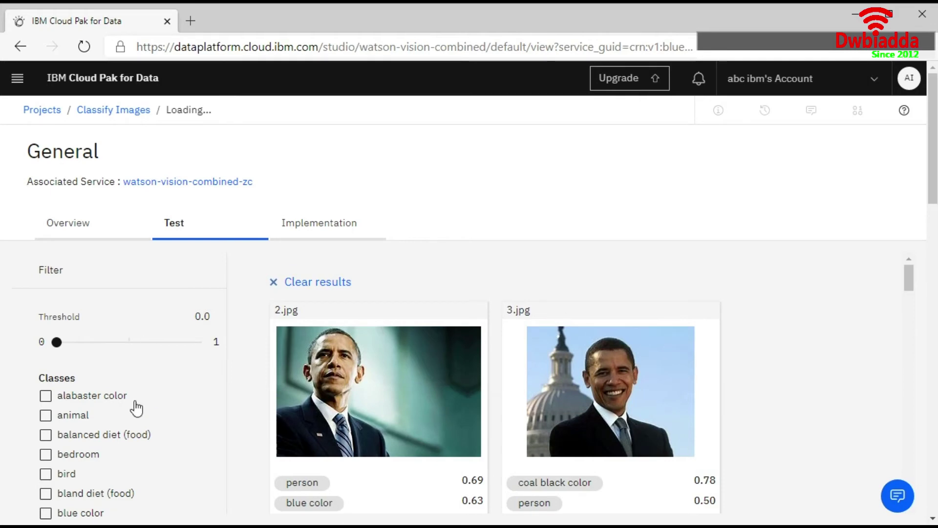
{"action": "scroll", "coordinate": [136, 408], "scroll_direction": "down", "scroll_amount": 3}
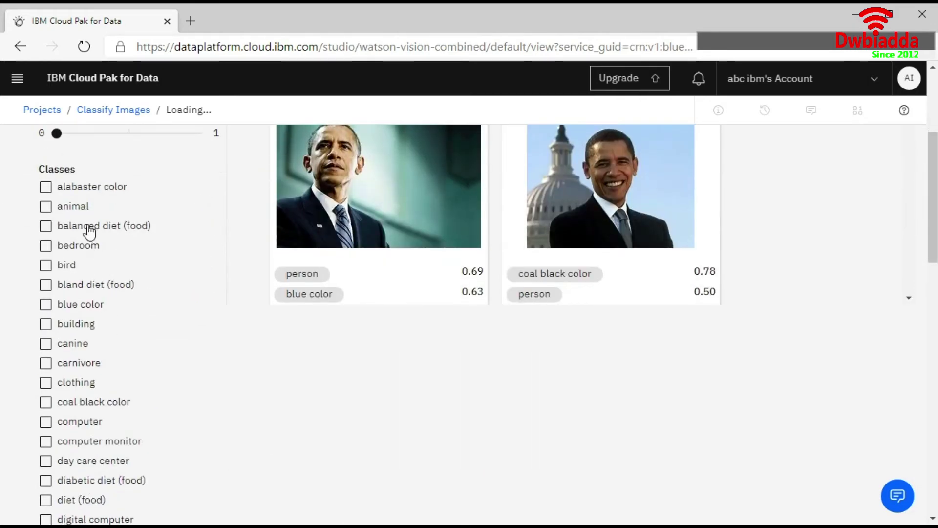
Step: Filter results to the computer, bird and animal classes, then view the model's code snippets
{"action": "left_click", "coordinate": [45, 423]}
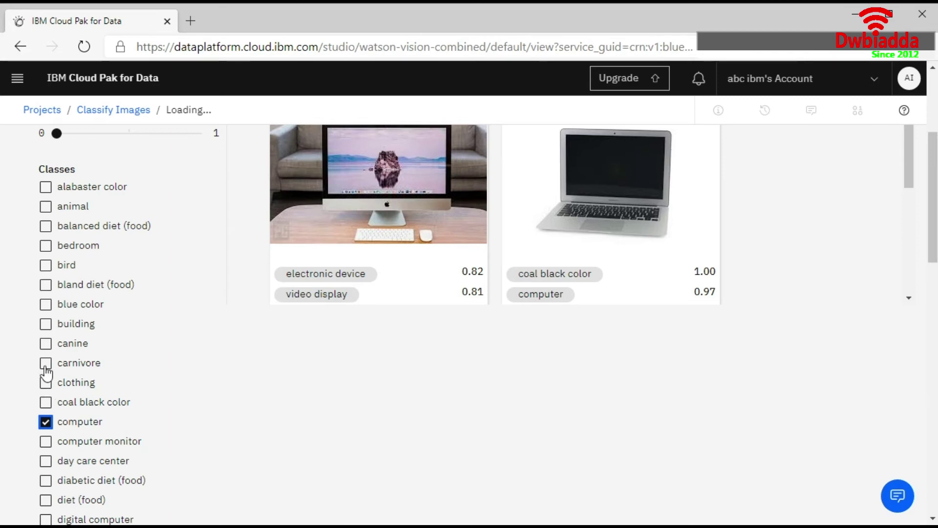
{"action": "left_click", "coordinate": [45, 265]}
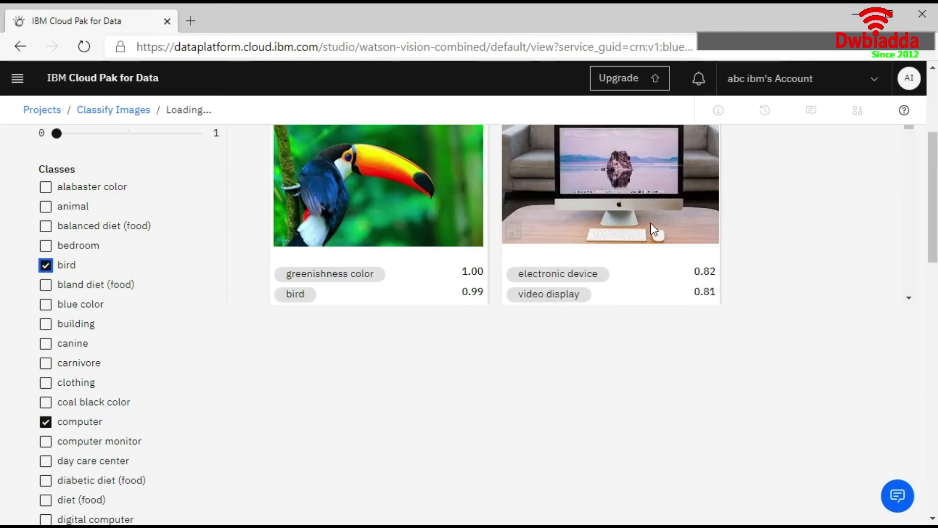
{"action": "left_click", "coordinate": [45, 207]}
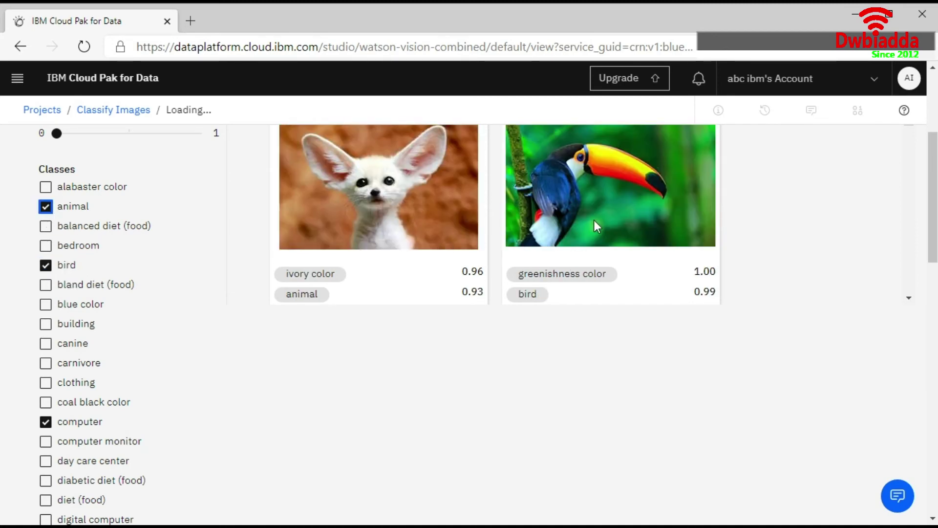
{"action": "scroll", "coordinate": [340, 294], "scroll_direction": "up", "scroll_amount": 3}
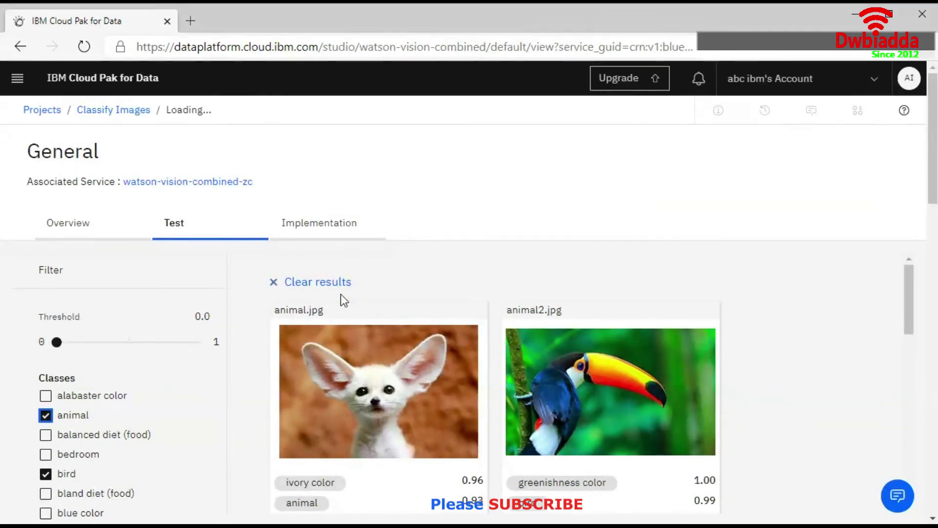
{"action": "scroll", "coordinate": [340, 294], "scroll_direction": "down", "scroll_amount": 2}
{"action": "scroll", "coordinate": [341, 294], "scroll_direction": "down", "scroll_amount": 2}
{"action": "scroll", "coordinate": [91, 415], "scroll_direction": "down", "scroll_amount": 3}
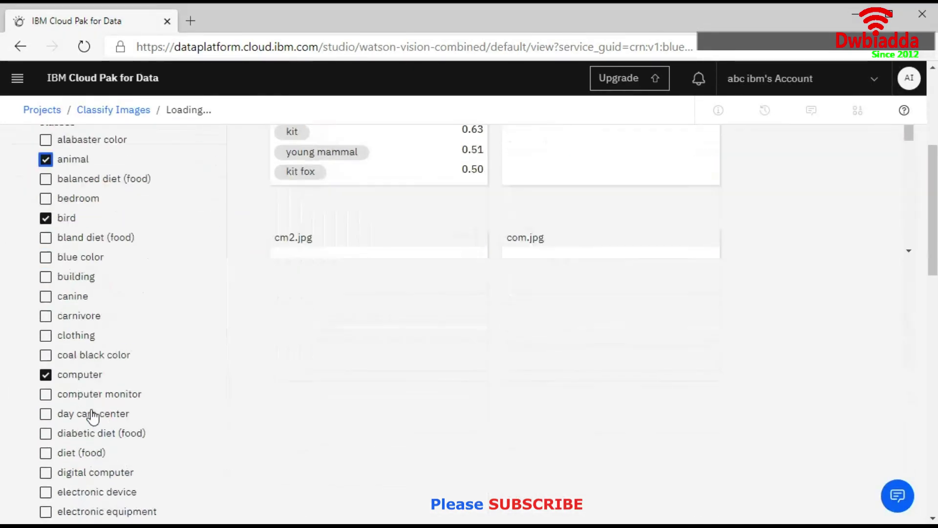
{"action": "scroll", "coordinate": [92, 415], "scroll_direction": "down", "scroll_amount": 4}
{"action": "scroll", "coordinate": [92, 415], "scroll_direction": "down", "scroll_amount": 3}
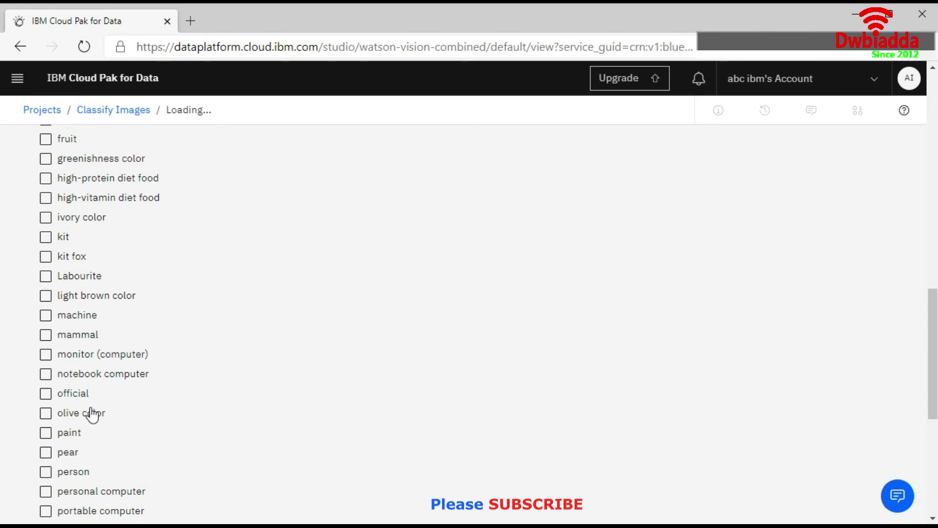
{"action": "scroll", "coordinate": [237, 376], "scroll_direction": "up", "scroll_amount": 3}
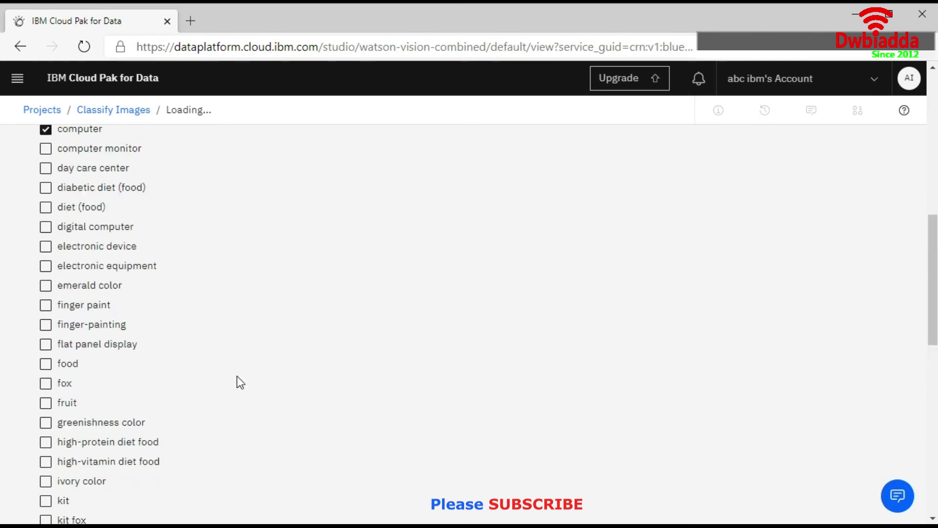
{"action": "scroll", "coordinate": [237, 376], "scroll_direction": "up", "scroll_amount": 4}
{"action": "scroll", "coordinate": [244, 278], "scroll_direction": "up", "scroll_amount": 1}
{"action": "left_click", "coordinate": [305, 231]}
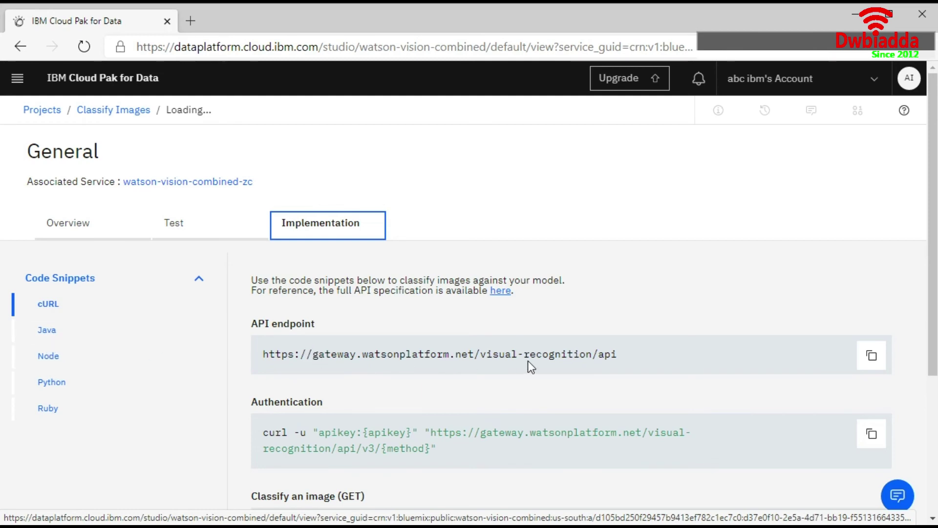
{"action": "scroll", "coordinate": [331, 432], "scroll_direction": "down", "scroll_amount": 3}
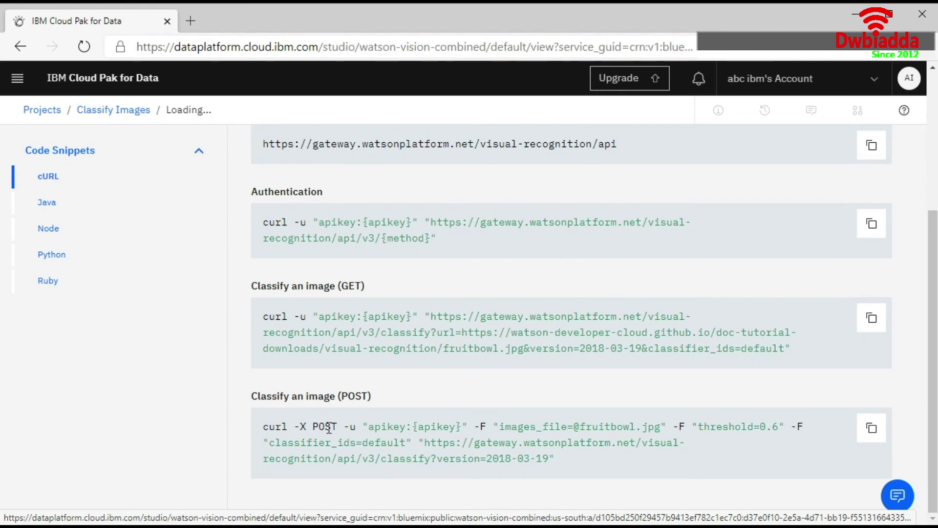
{"action": "scroll", "coordinate": [275, 373], "scroll_direction": "up", "scroll_amount": 3}
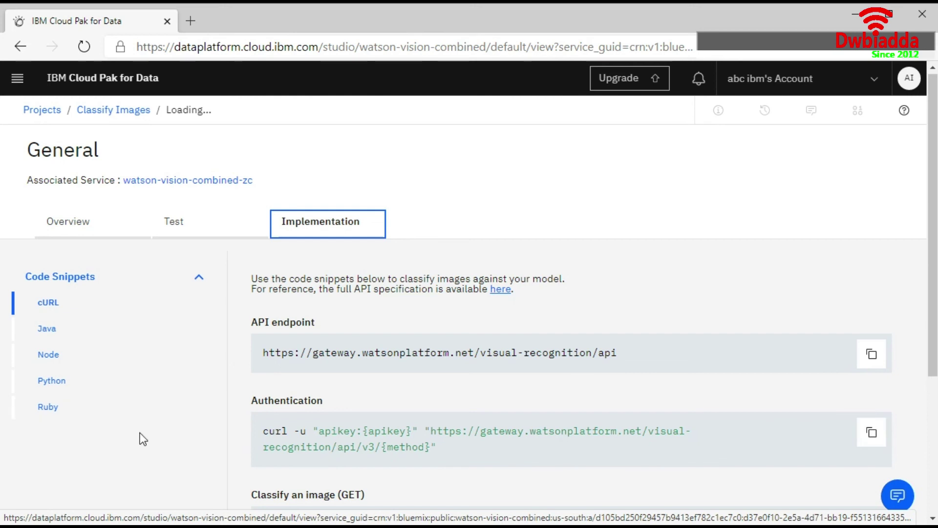
Step: Show the Overview summary with Model ID default and status Ready
{"action": "left_click", "coordinate": [80, 222]}
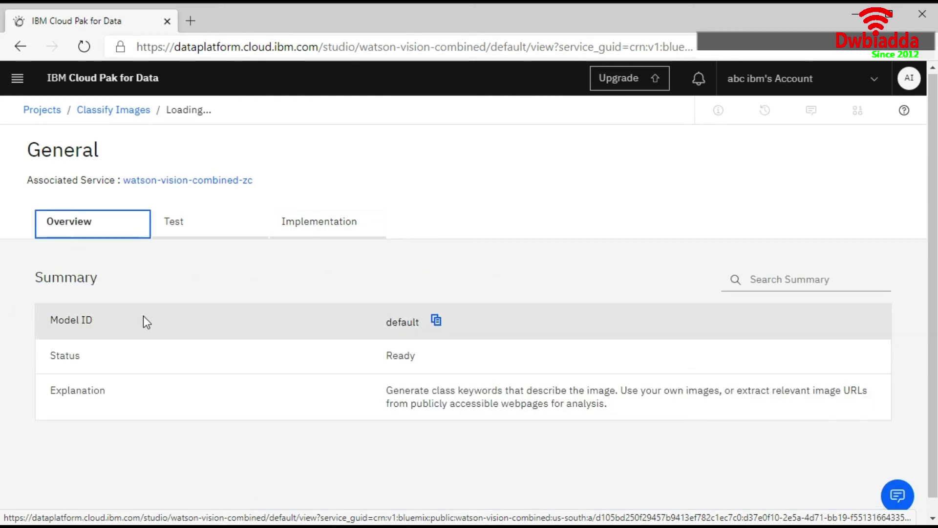